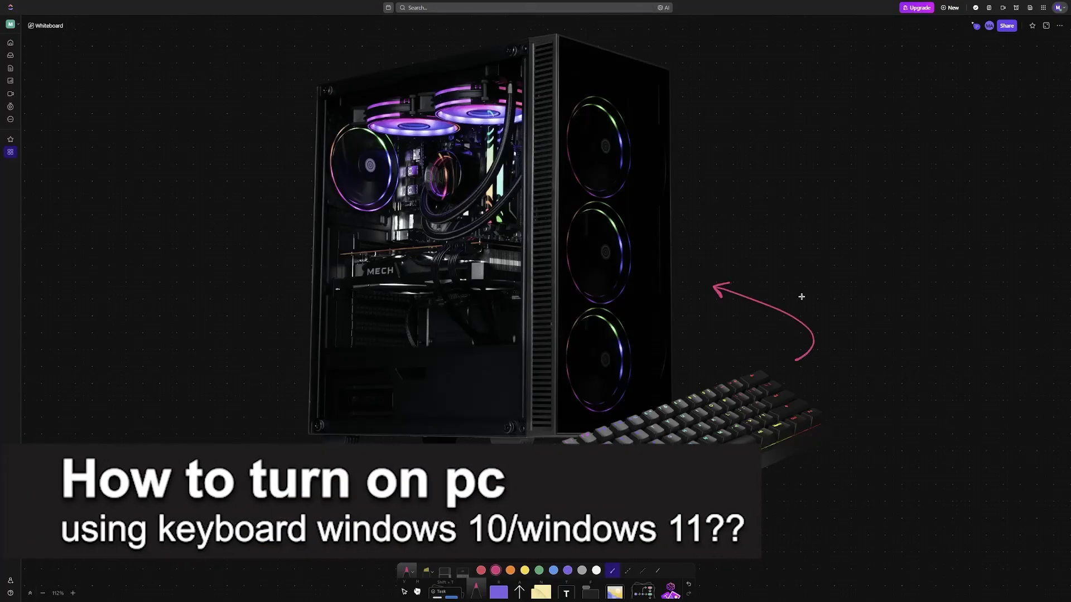
Sketch a power symbol right of the PC, then launch Device Manager from the Start context menu.
{"action": "mouse_move", "coordinate": [854, 272]}
{"action": "left_mouse_down"}
{"action": "mouse_move", "coordinate": [863, 275]}
{"action": "mouse_move", "coordinate": [861, 263]}
{"action": "left_mouse_up"}
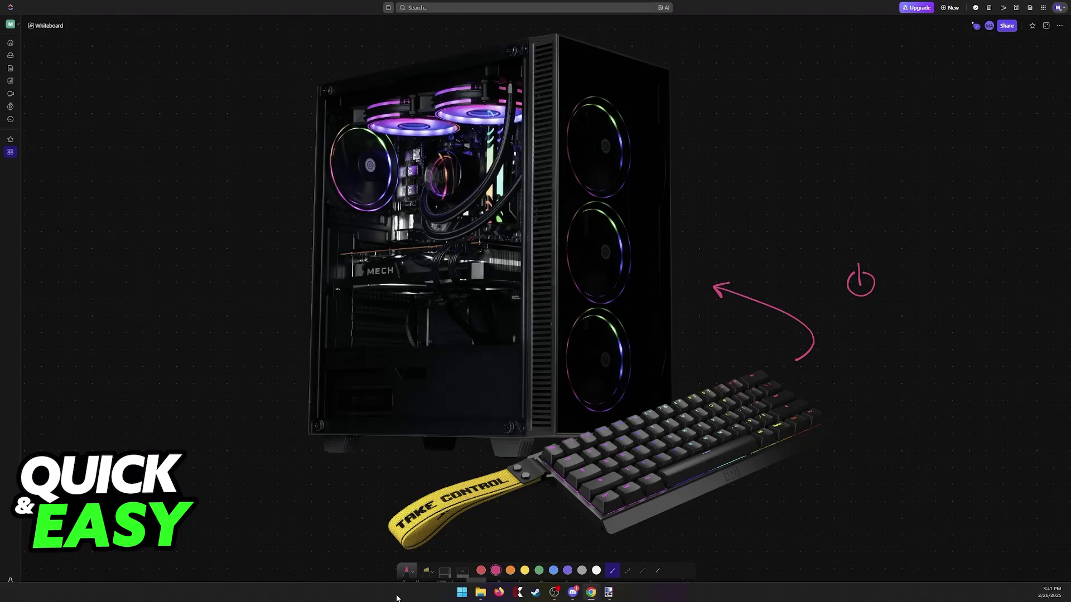
{"action": "right_click", "coordinate": [453, 596]}
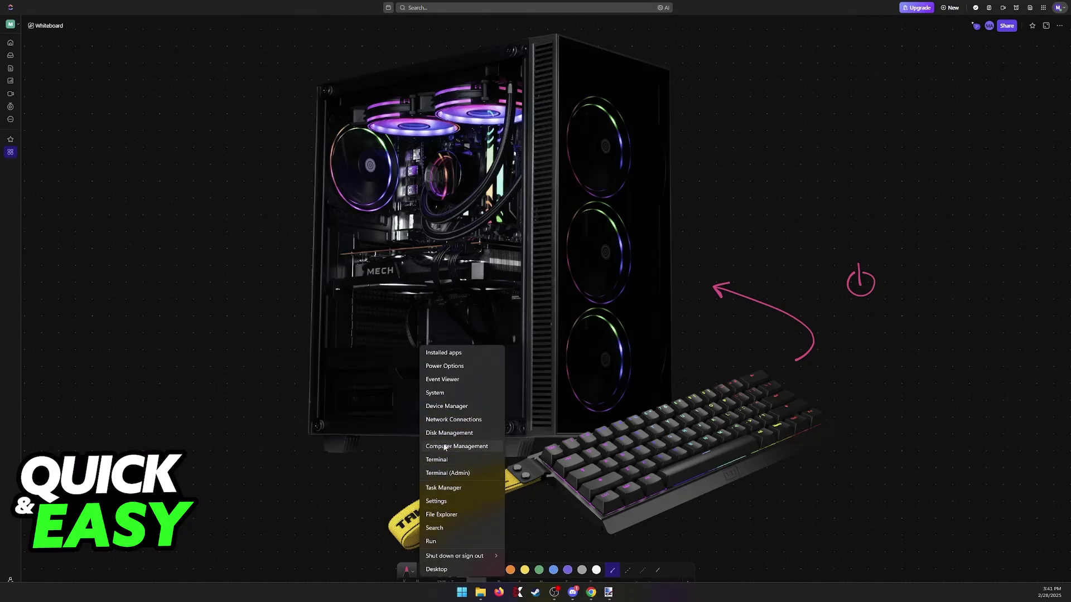
{"action": "key", "text": "Escape"}
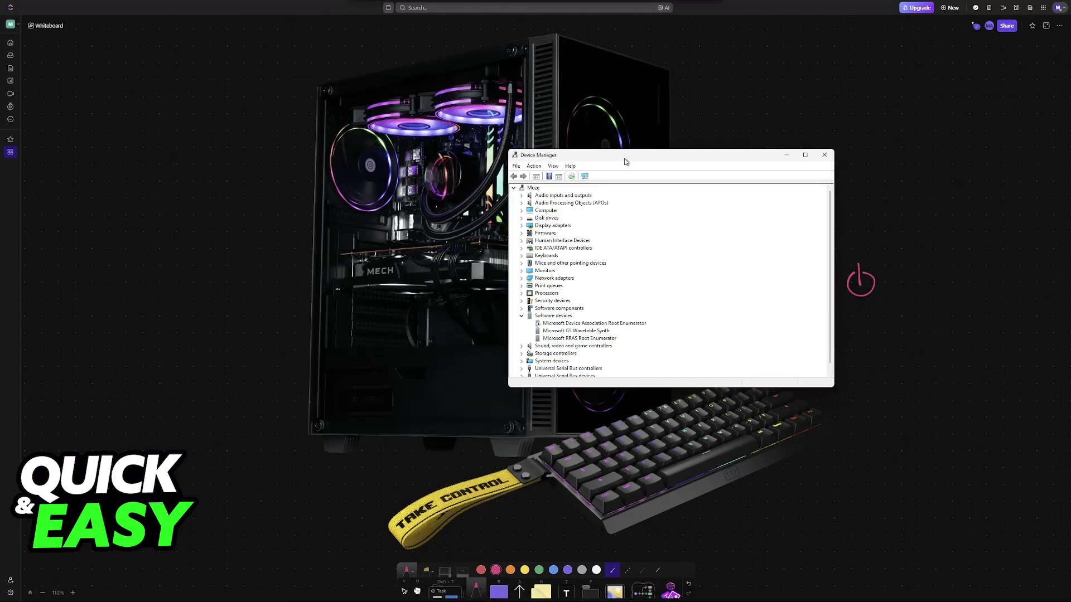
Go through Power Management for three HID Keyboard Devices, allowing them to wake the computer.
{"action": "left_click", "coordinate": [521, 255]}
{"action": "right_click", "coordinate": [548, 262]}
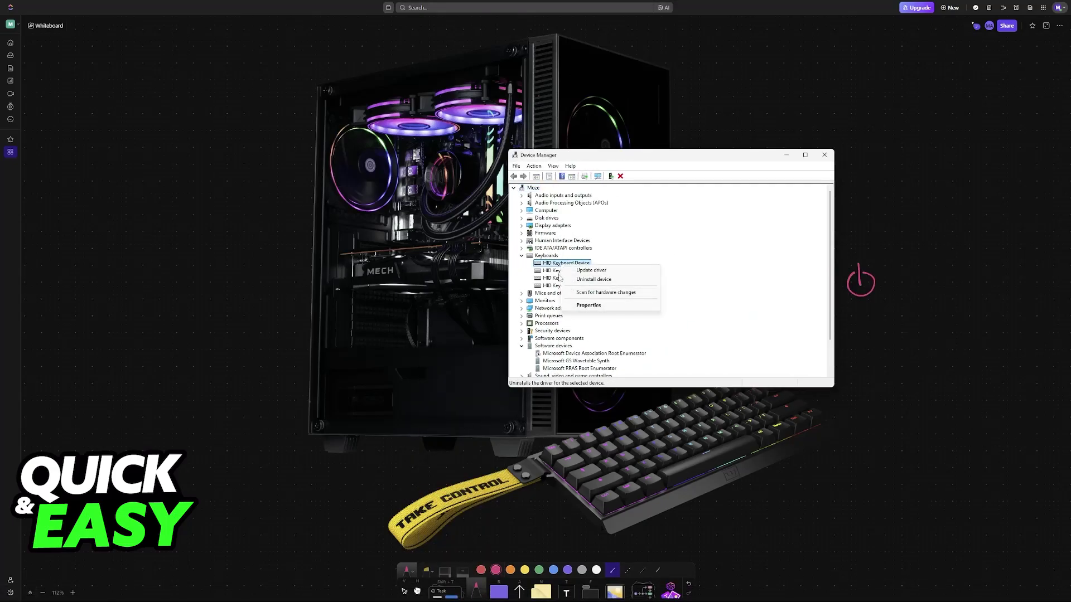
{"action": "left_click", "coordinate": [589, 306]}
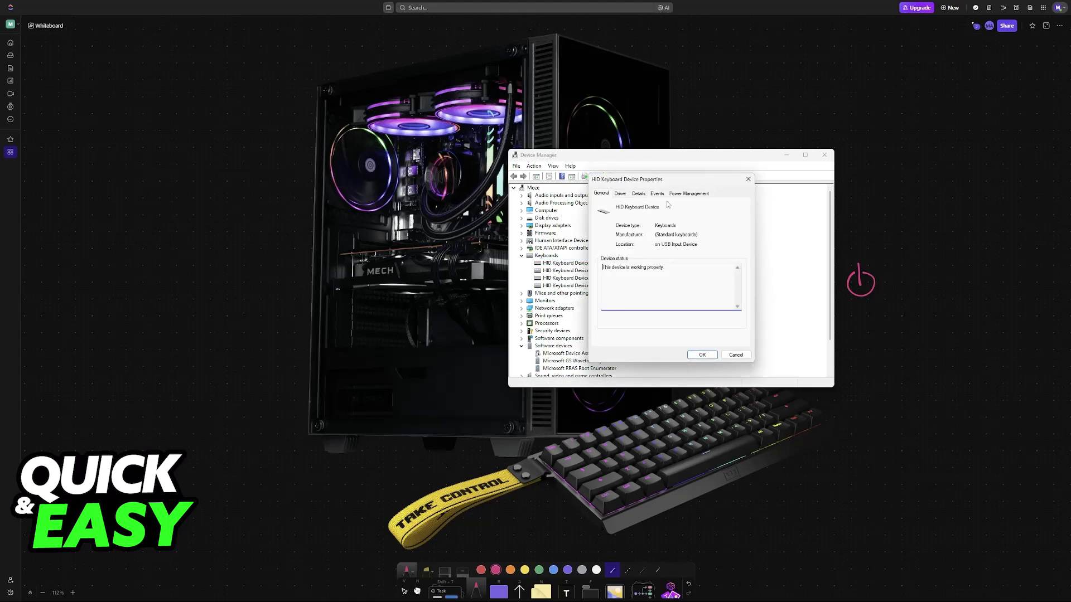
{"action": "left_click", "coordinate": [688, 193]}
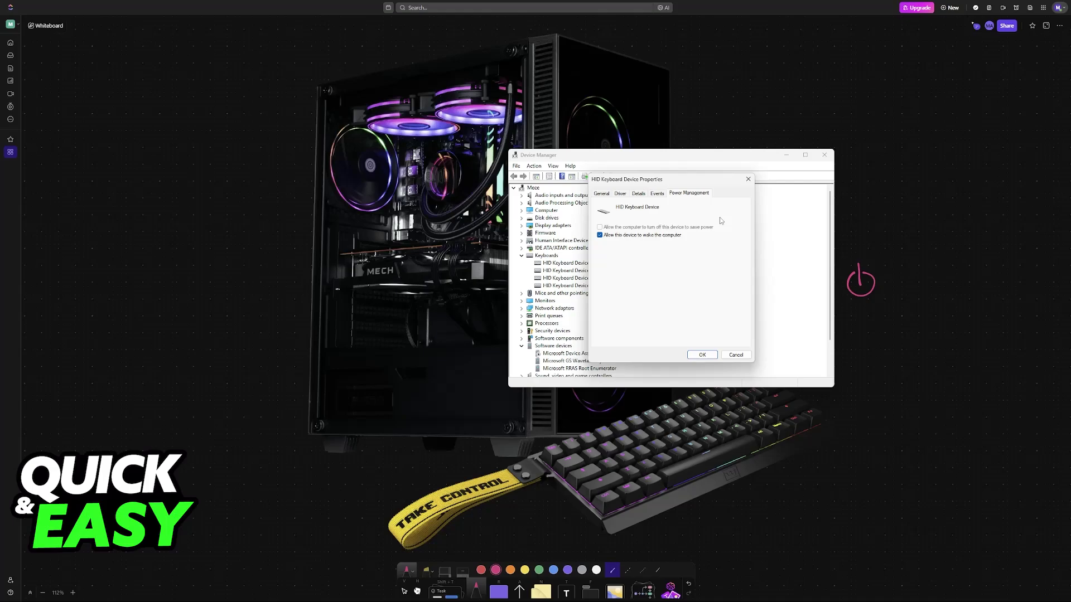
{"action": "left_click", "coordinate": [748, 179]}
{"action": "right_click", "coordinate": [593, 273]}
{"action": "left_click", "coordinate": [606, 311]}
{"action": "left_click", "coordinate": [688, 193]}
{"action": "left_click", "coordinate": [747, 179]}
{"action": "right_click", "coordinate": [575, 279]}
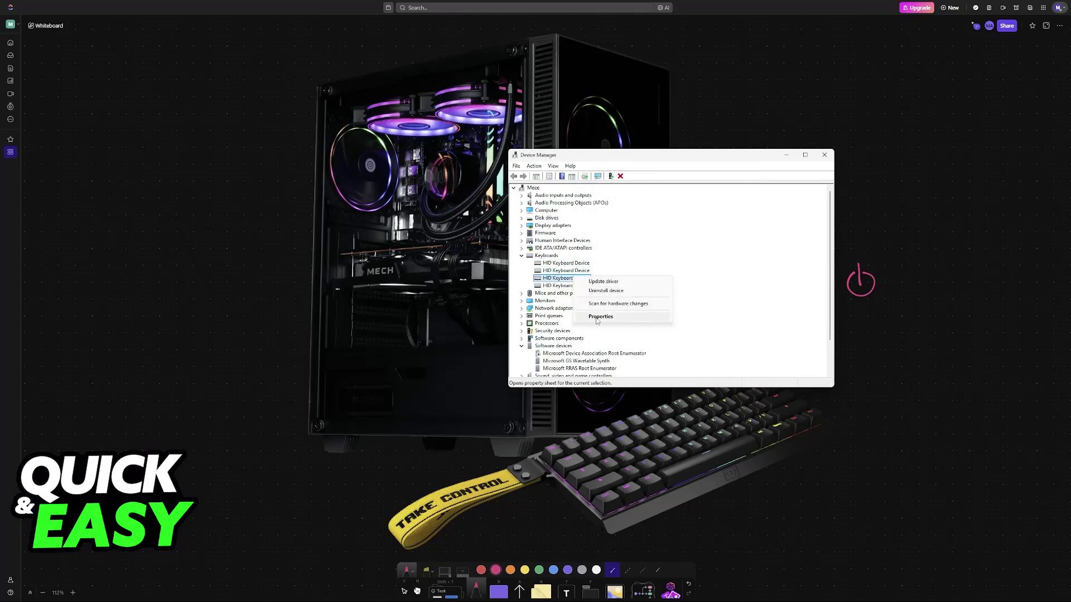
{"action": "left_click", "coordinate": [606, 318]}
{"action": "left_click", "coordinate": [688, 194]}
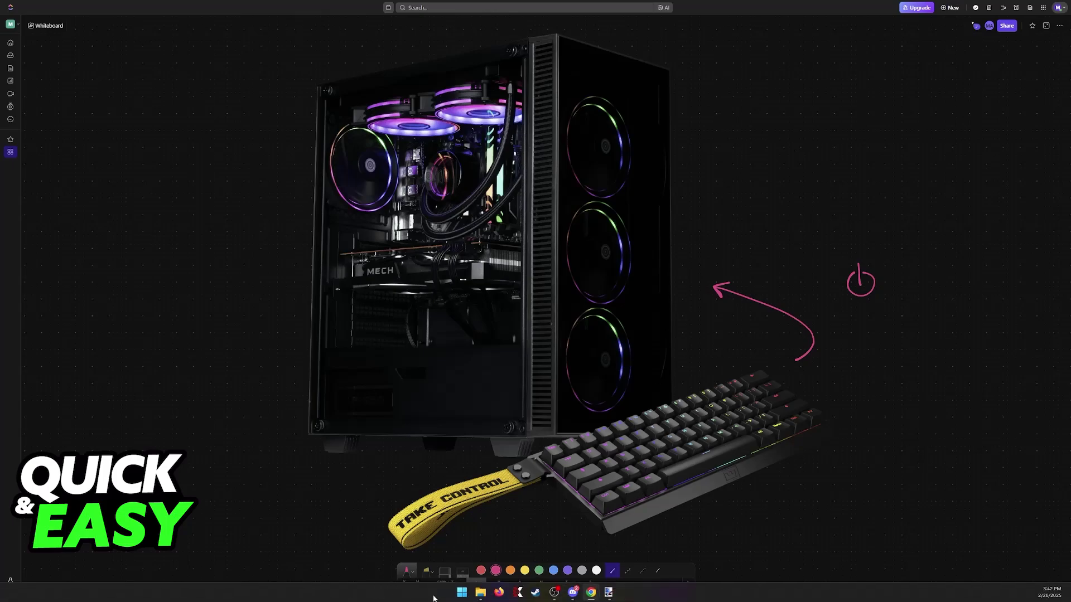
Bring up the Start menu's Lock, Sleep, Shut down and Restart options, then dismiss them.
{"action": "key", "text": "super"}
{"action": "left_click", "coordinate": [638, 563]}
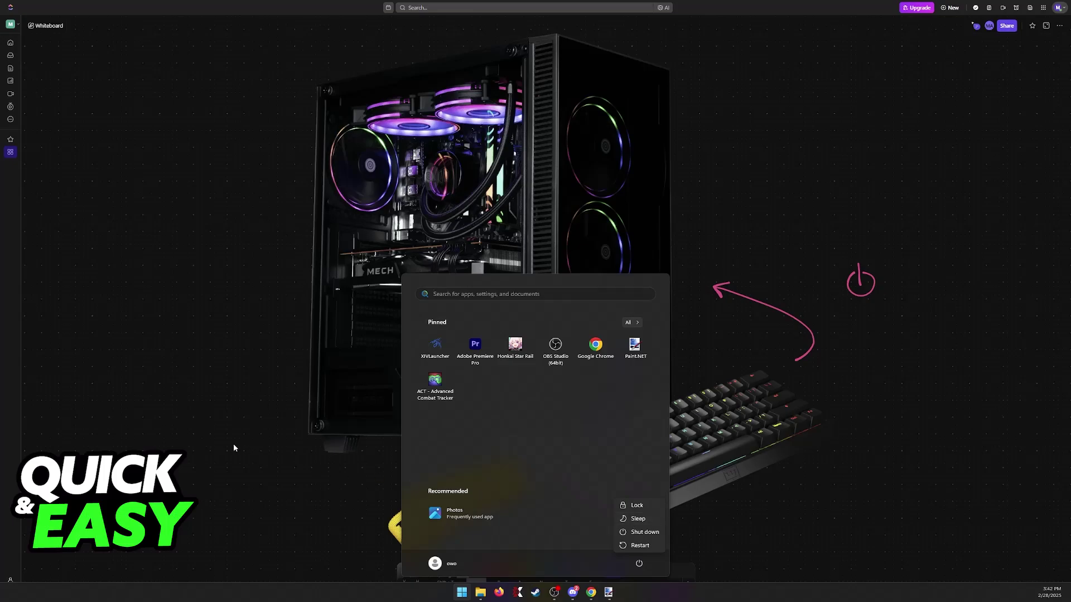
{"action": "key", "text": "Escape"}
{"action": "left_click", "coordinate": [276, 376]}
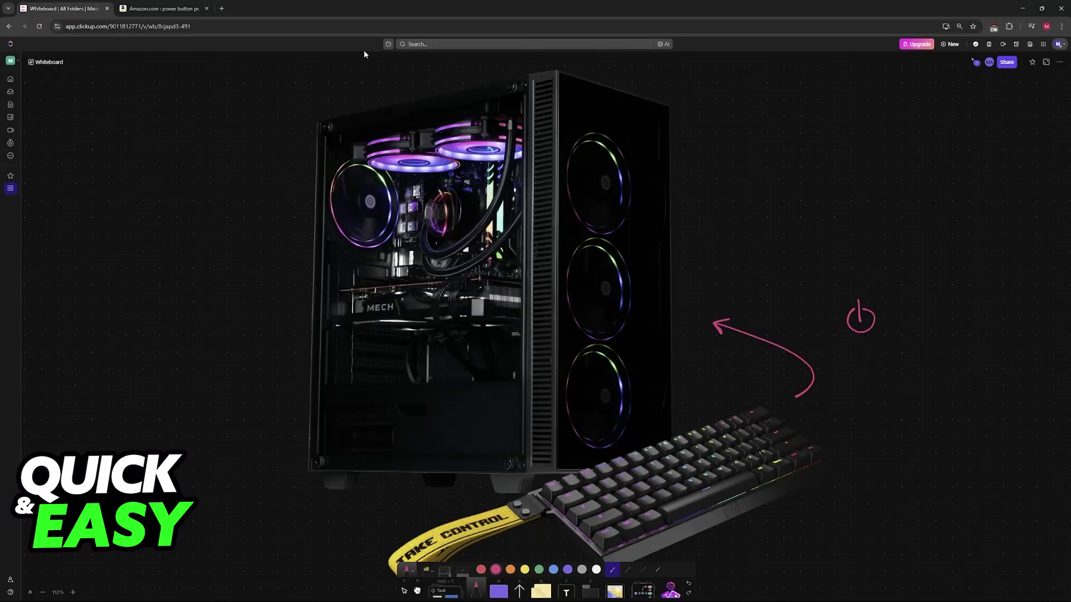
{"action": "scroll", "coordinate": [522, 234], "scroll_direction": "down", "scroll_amount": 4}
{"action": "scroll", "coordinate": [502, 251], "scroll_direction": "up", "scroll_amount": 2}
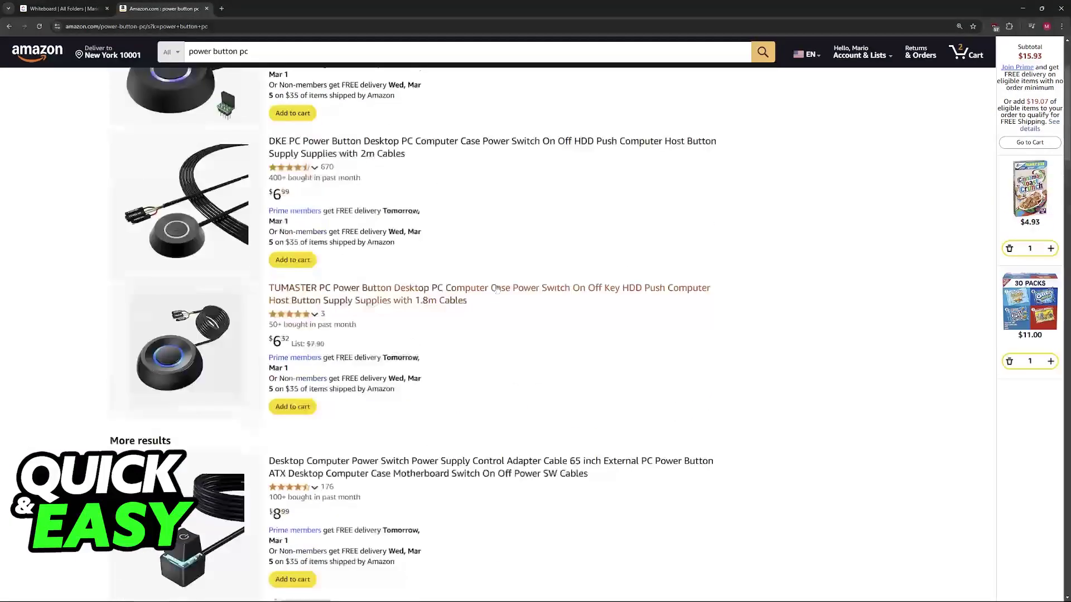
{"action": "scroll", "coordinate": [468, 284], "scroll_direction": "up", "scroll_amount": 2}
{"action": "scroll", "coordinate": [417, 329], "scroll_direction": "down", "scroll_amount": 5}
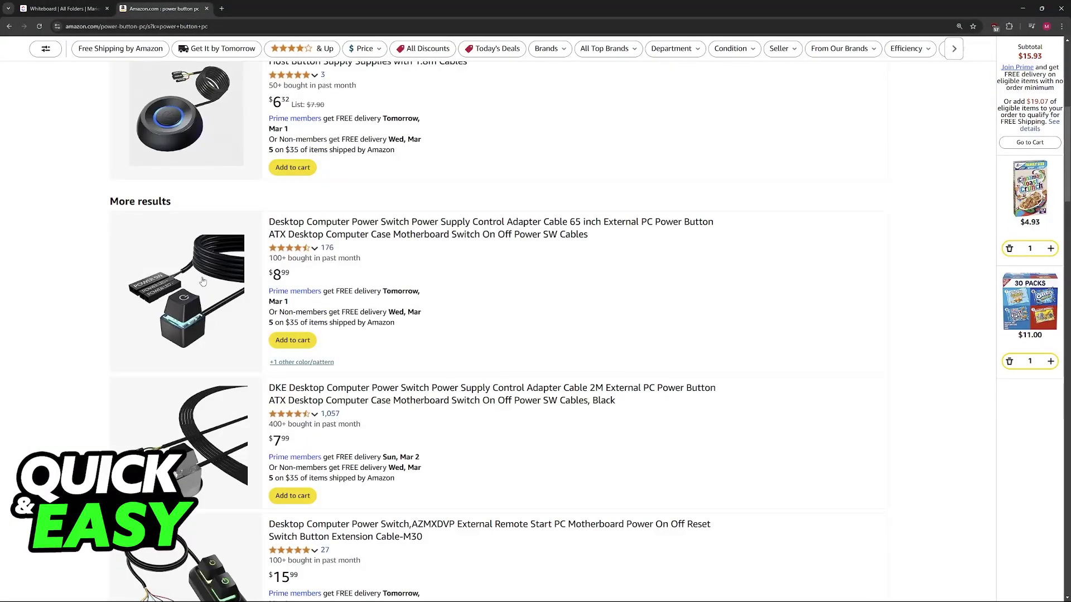
{"action": "scroll", "coordinate": [207, 336], "scroll_direction": "down", "scroll_amount": 4}
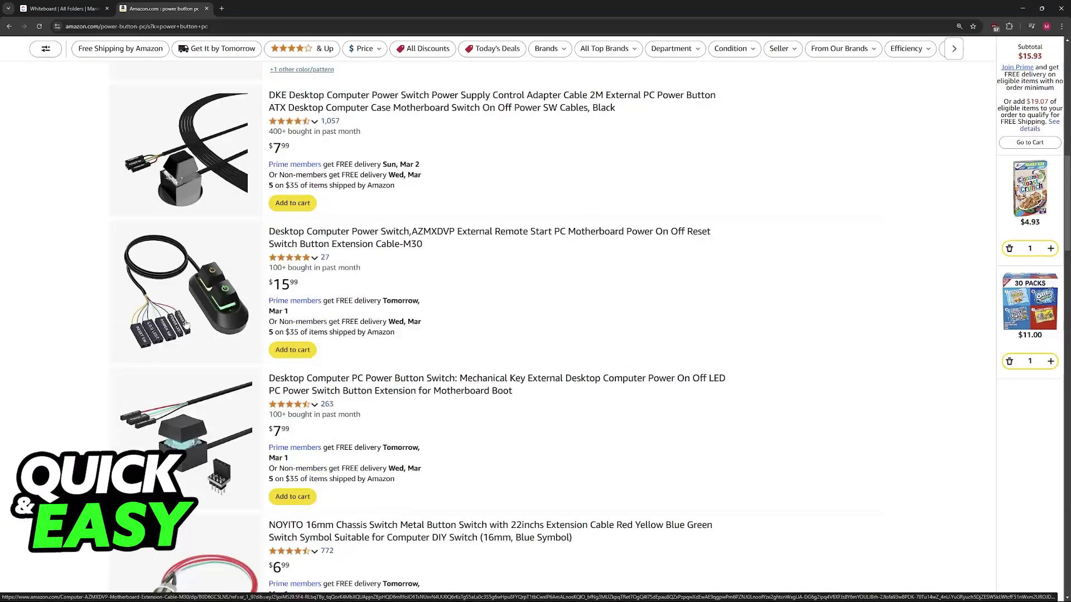
{"action": "scroll", "coordinate": [208, 349], "scroll_direction": "down", "scroll_amount": 3}
{"action": "scroll", "coordinate": [208, 349], "scroll_direction": "up", "scroll_amount": 7}
{"action": "scroll", "coordinate": [377, 318], "scroll_direction": "up", "scroll_amount": 4}
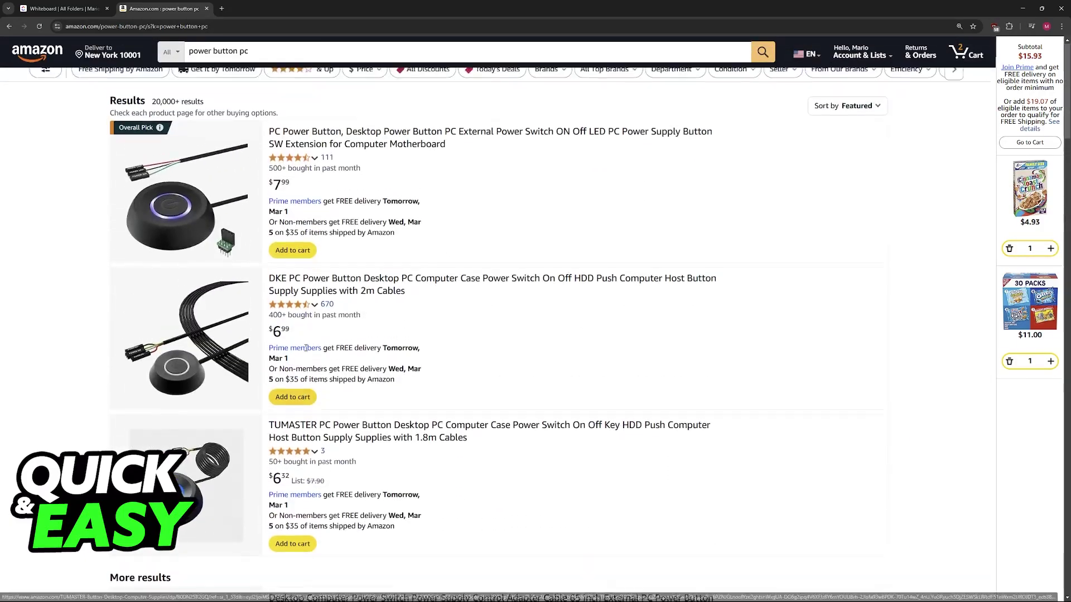
{"action": "scroll", "coordinate": [469, 288], "scroll_direction": "up", "scroll_amount": 1}
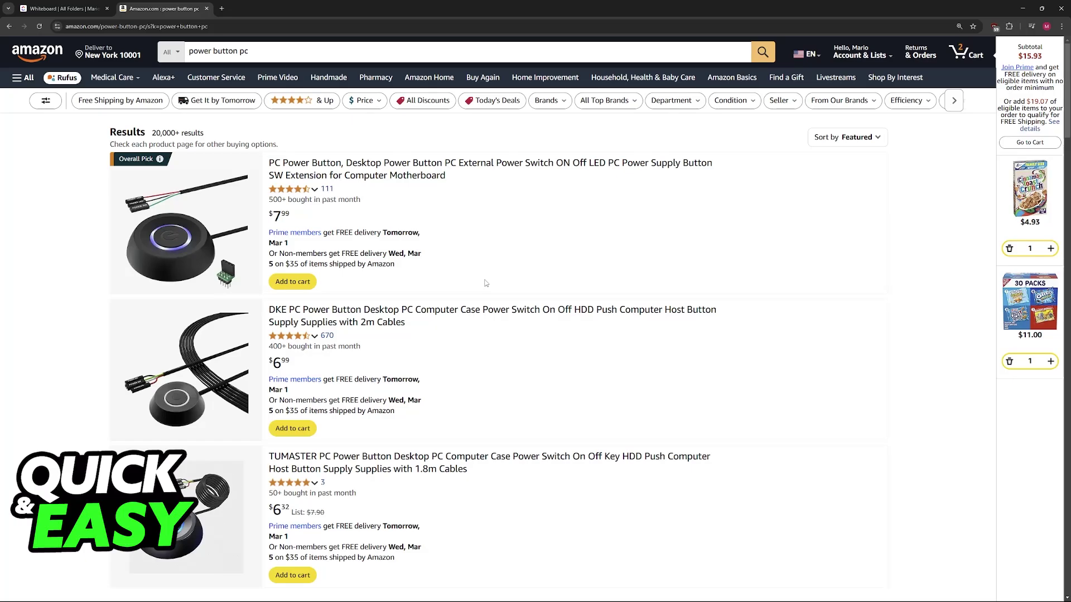
{"action": "scroll", "coordinate": [281, 218], "scroll_direction": "down", "scroll_amount": 3}
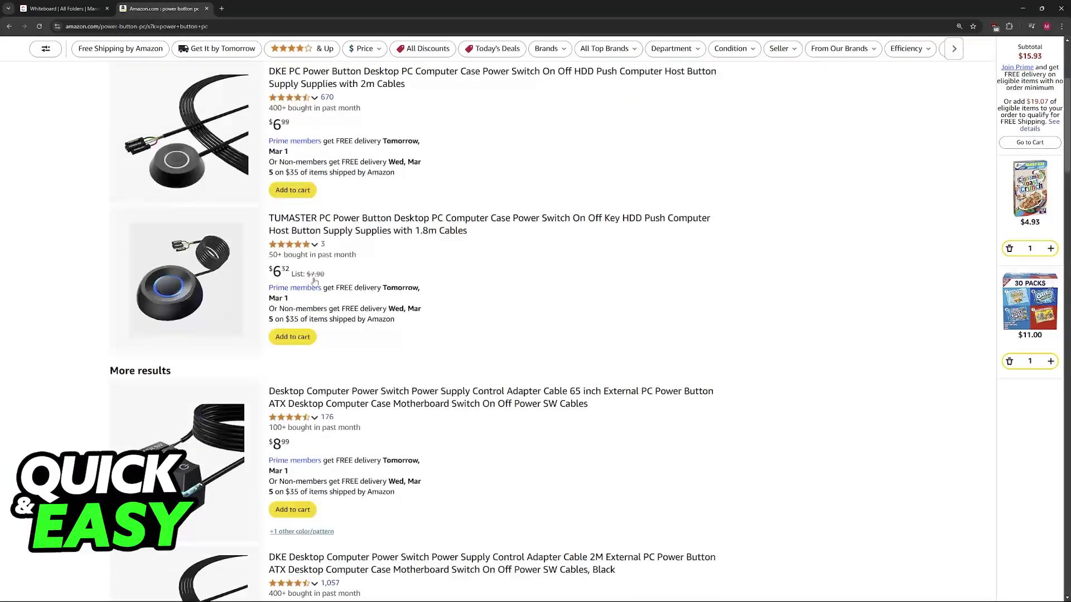
{"action": "scroll", "coordinate": [268, 243], "scroll_direction": "down", "scroll_amount": 2}
{"action": "scroll", "coordinate": [254, 270], "scroll_direction": "down", "scroll_amount": 1}
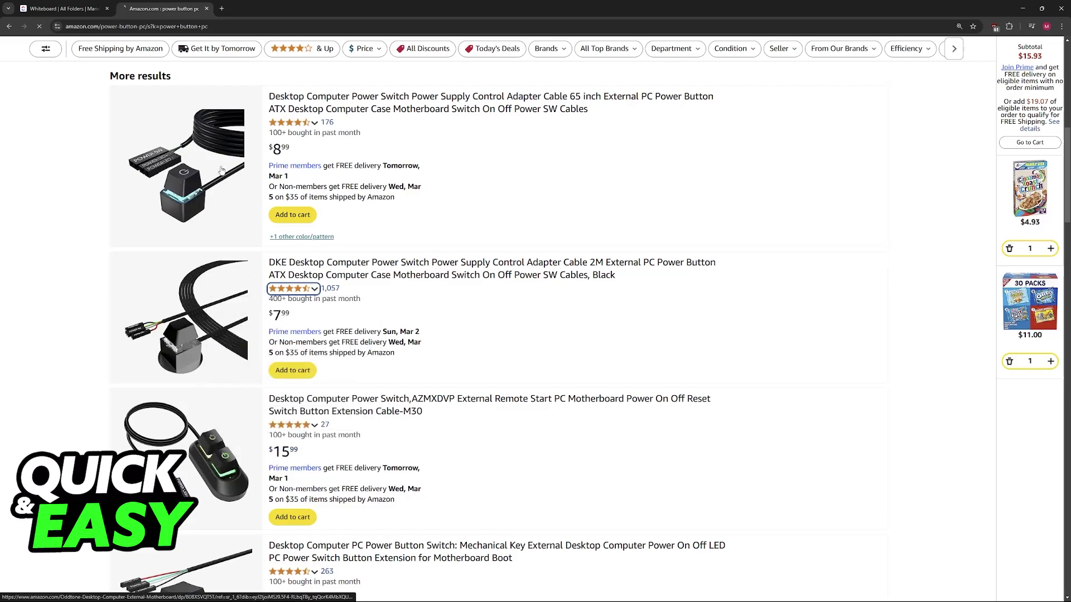
Open the Oddtone 65-inch External PC Power Button listing from the results.
{"action": "left_click", "coordinate": [285, 288]}
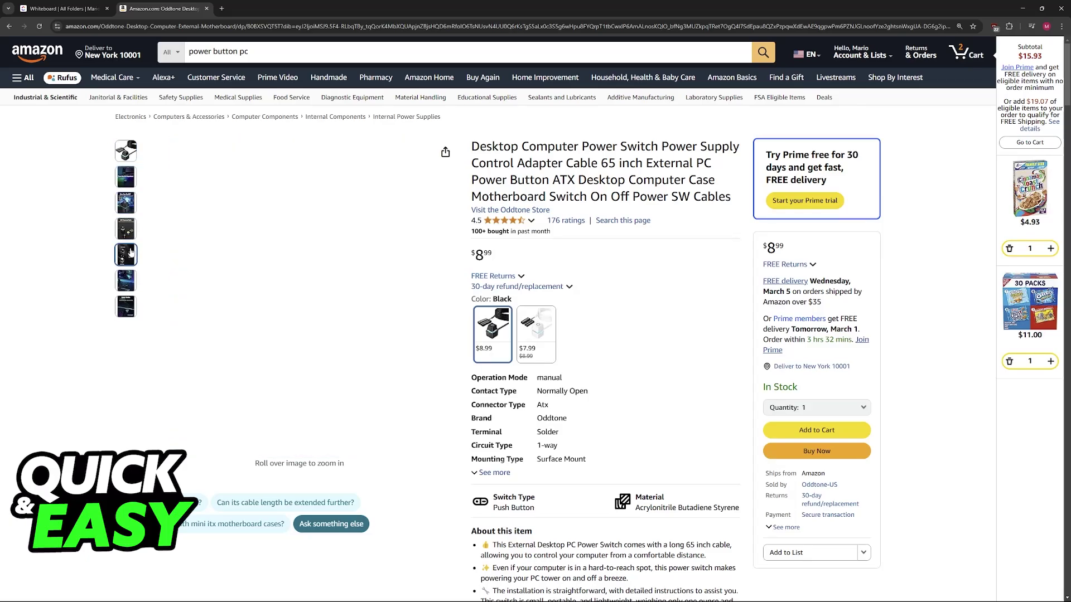
{"action": "mouse_move", "coordinate": [126, 306]}
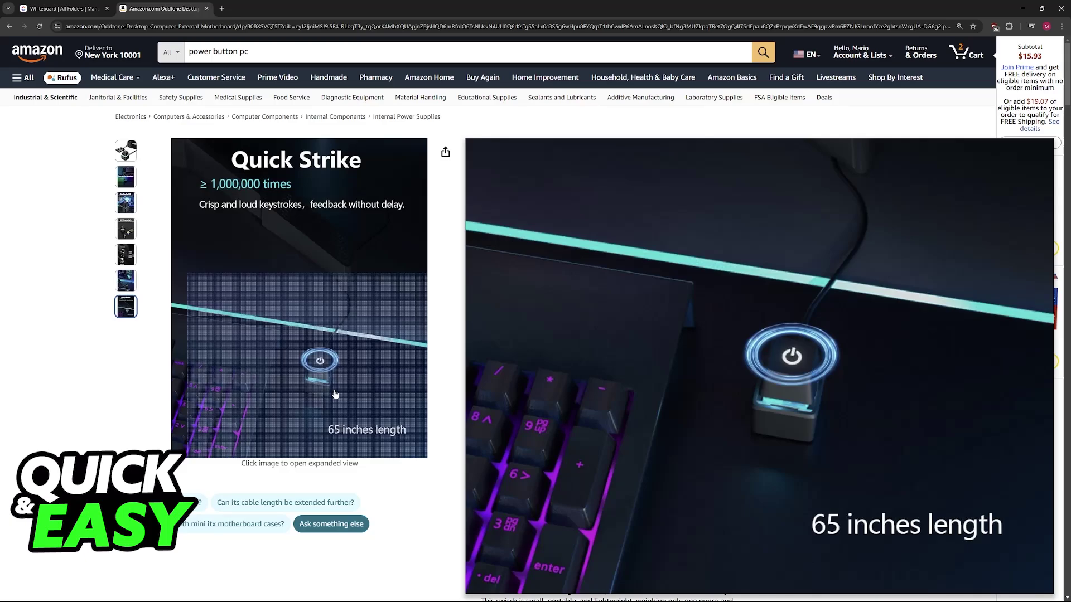
Switch back to the PC and keyboard whiteboard tab and make it full screen.
{"action": "key", "text": "ctrl+1"}
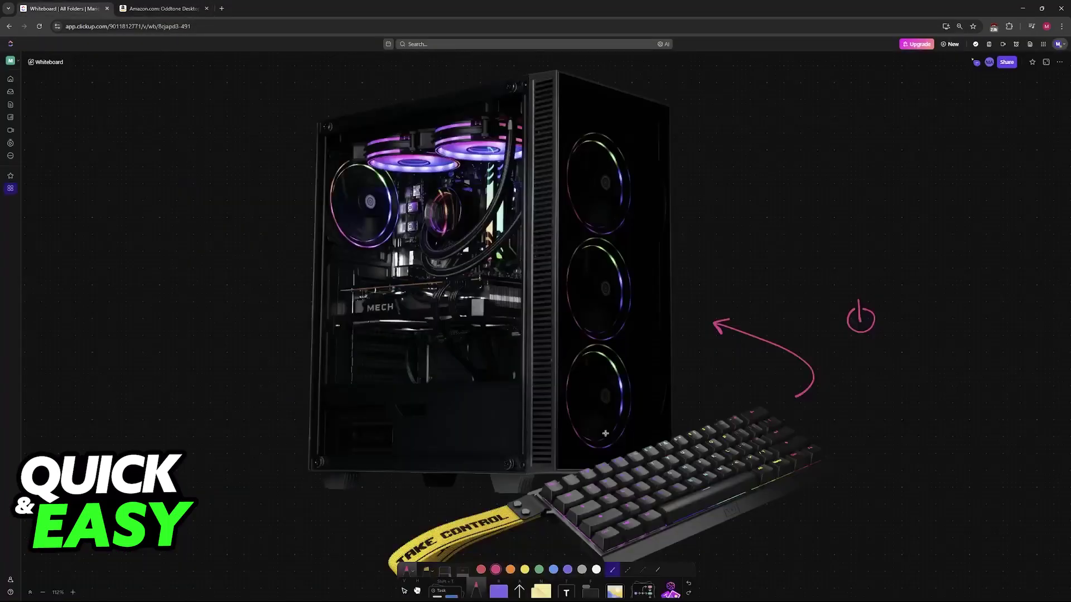
{"action": "key", "text": "F11"}
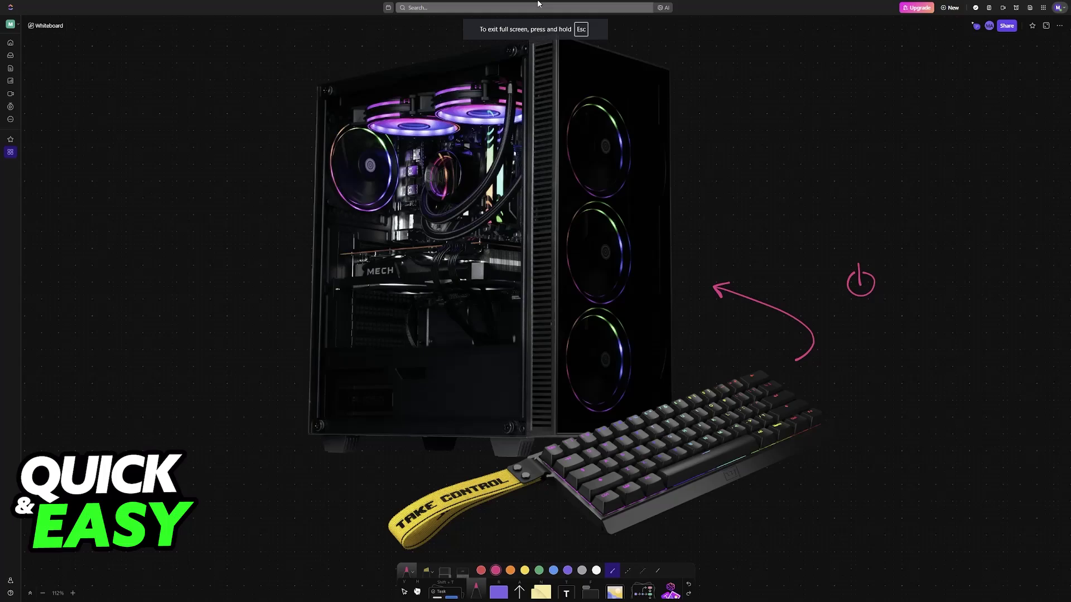